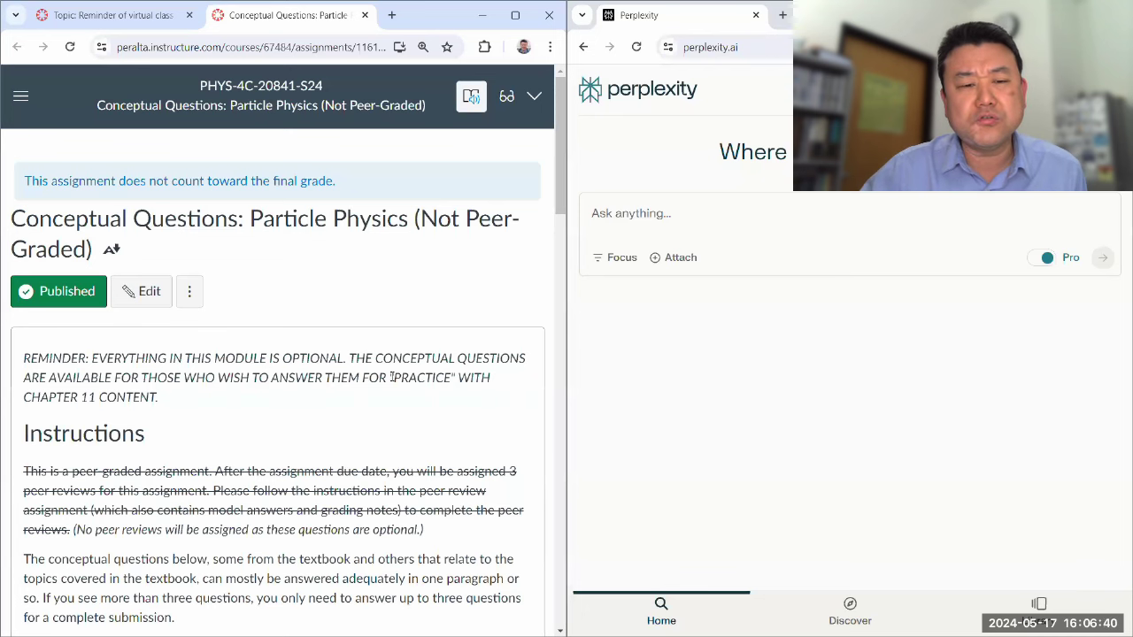
# Scroll the Canvas assignment down to the four OpenStax Chapter 11 conceptual questions.
pyautogui.scroll(-1, 421, 373)
pyautogui.scroll(-1, 380, 382)
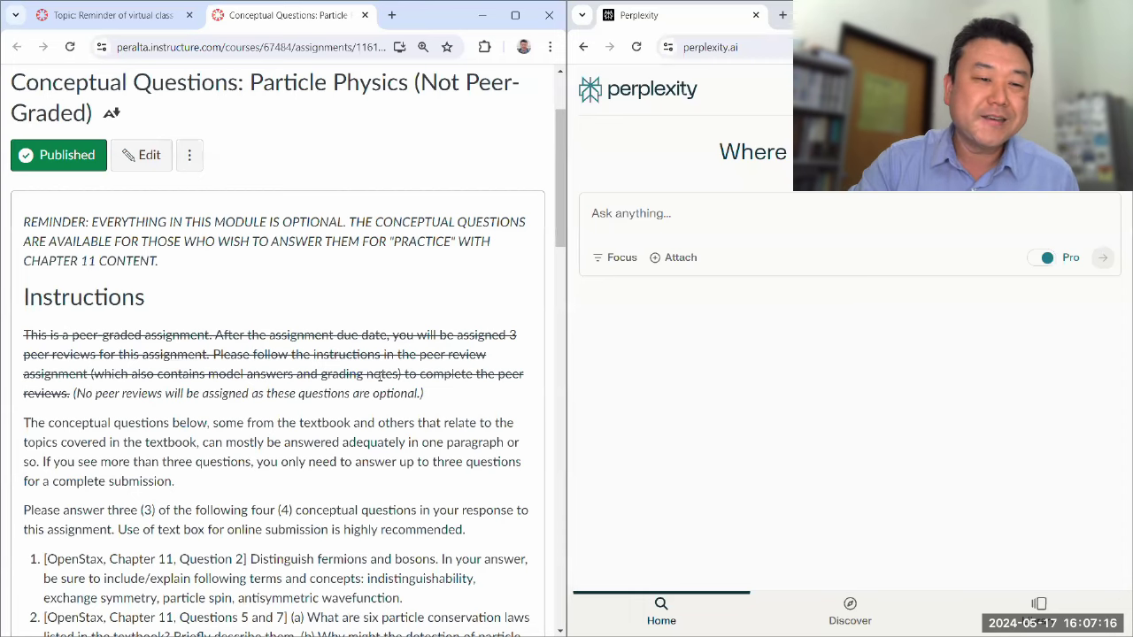
pyautogui.scroll(-1, 345, 254)
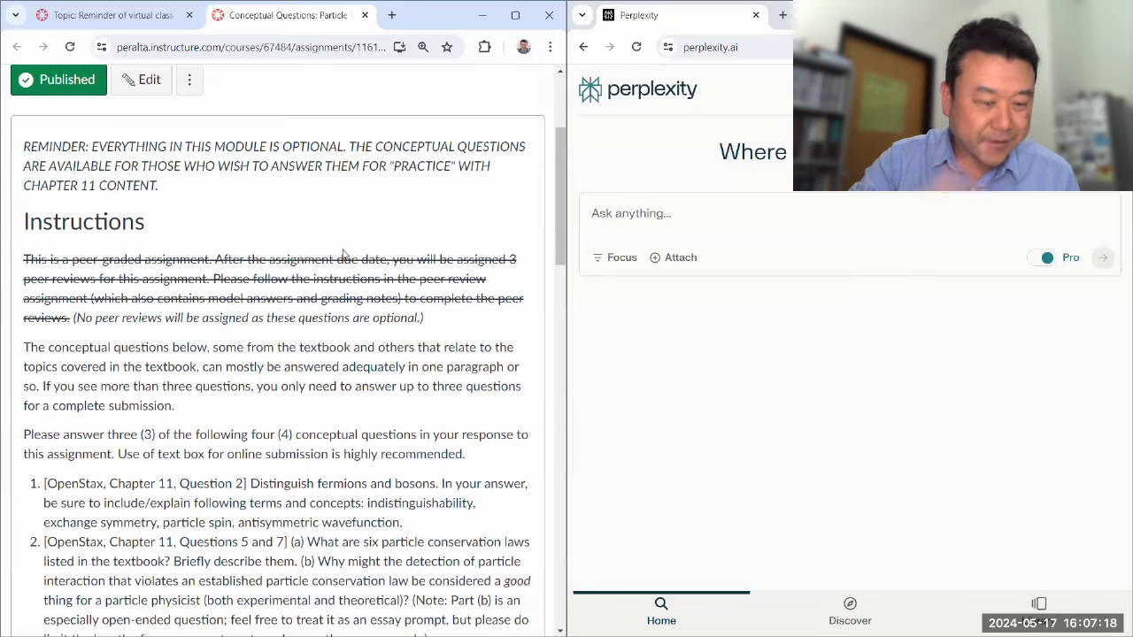
pyautogui.scroll(-4, 346, 255)
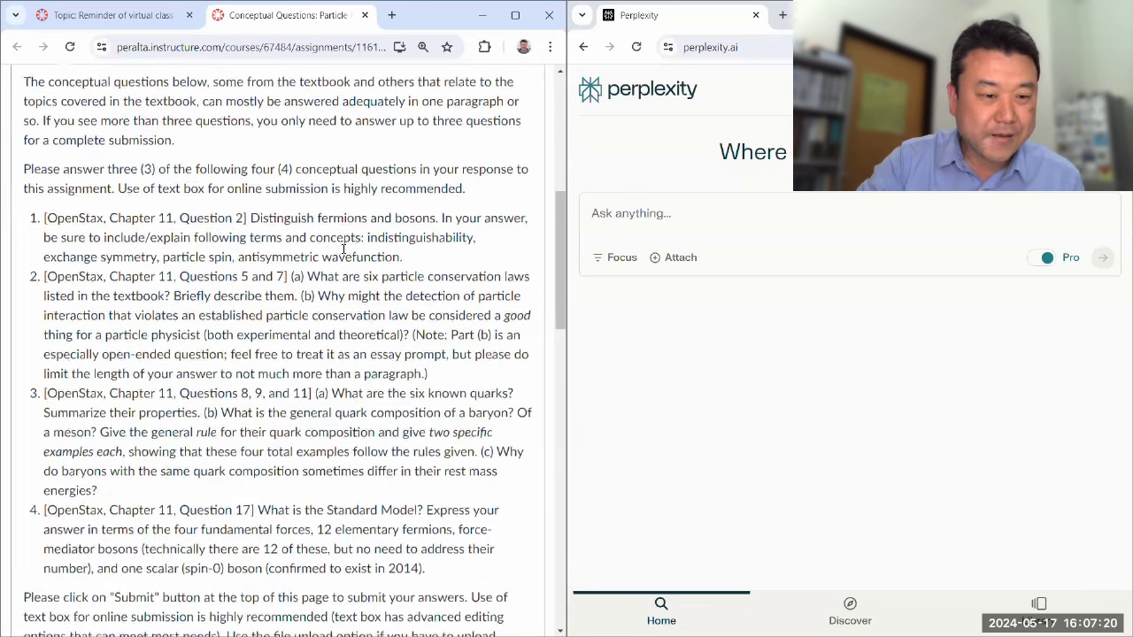
pyautogui.scroll(2, 344, 250)
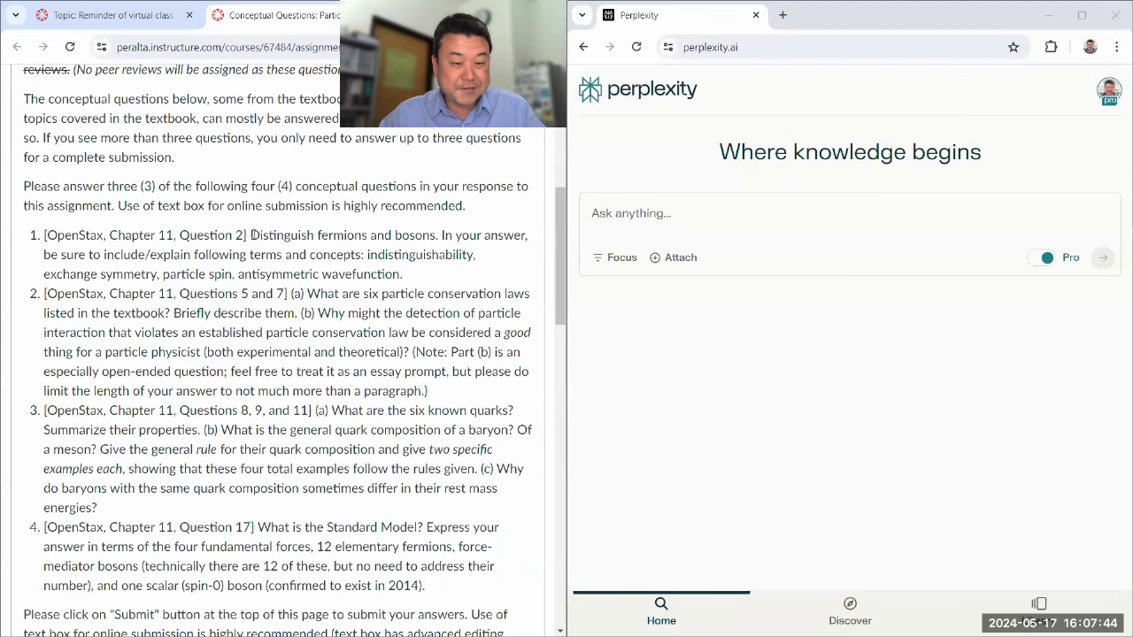
# Copy question 1's fermions-versus-bosons wording from Canvas into Perplexity and submit it as a Pro search.
pyautogui.moveTo(252, 235); pyautogui.dragTo(435, 281)
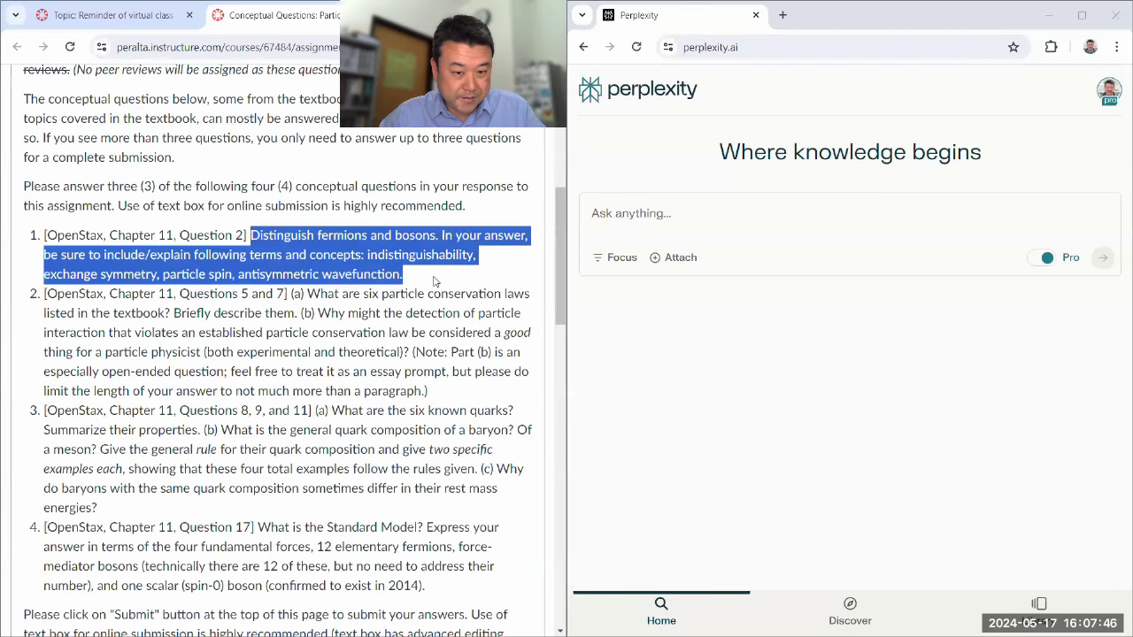
pyautogui.hotkey('ctrl', 'c')
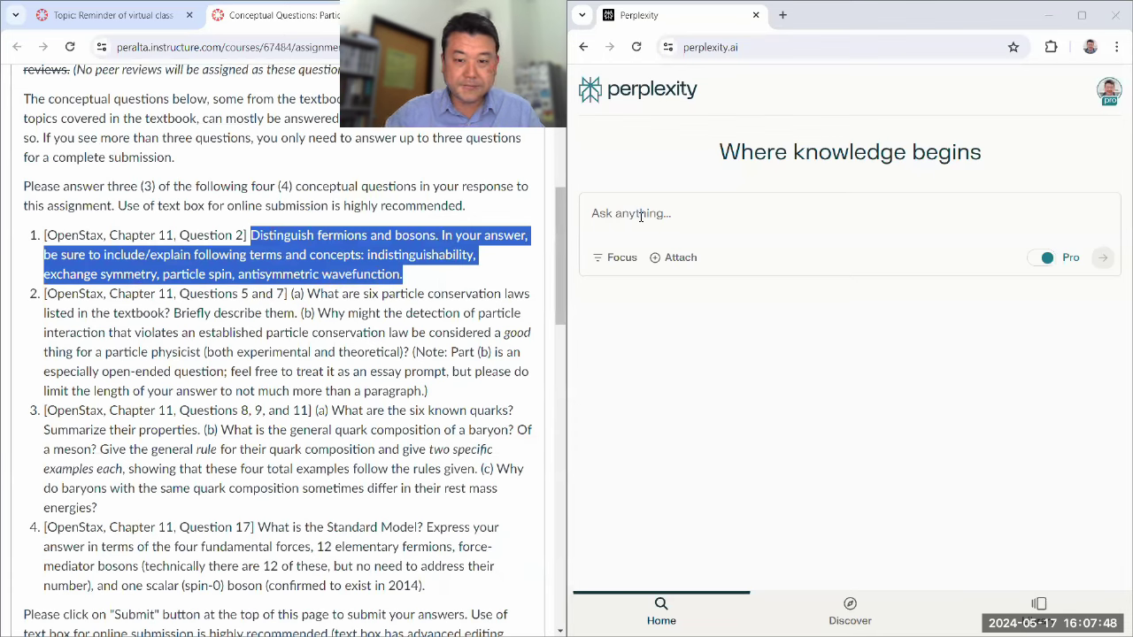
pyautogui.click(642, 214)
pyautogui.hotkey('ctrl', 'v')
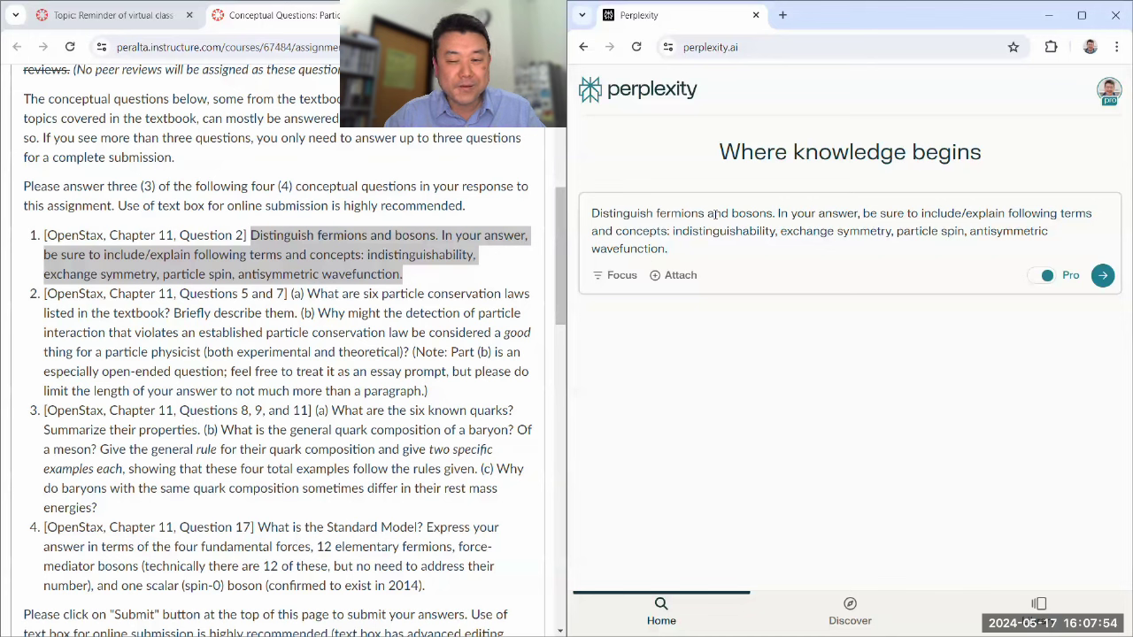
pyautogui.moveTo(673, 231); pyautogui.dragTo(909, 270)
pyautogui.click(874, 252)
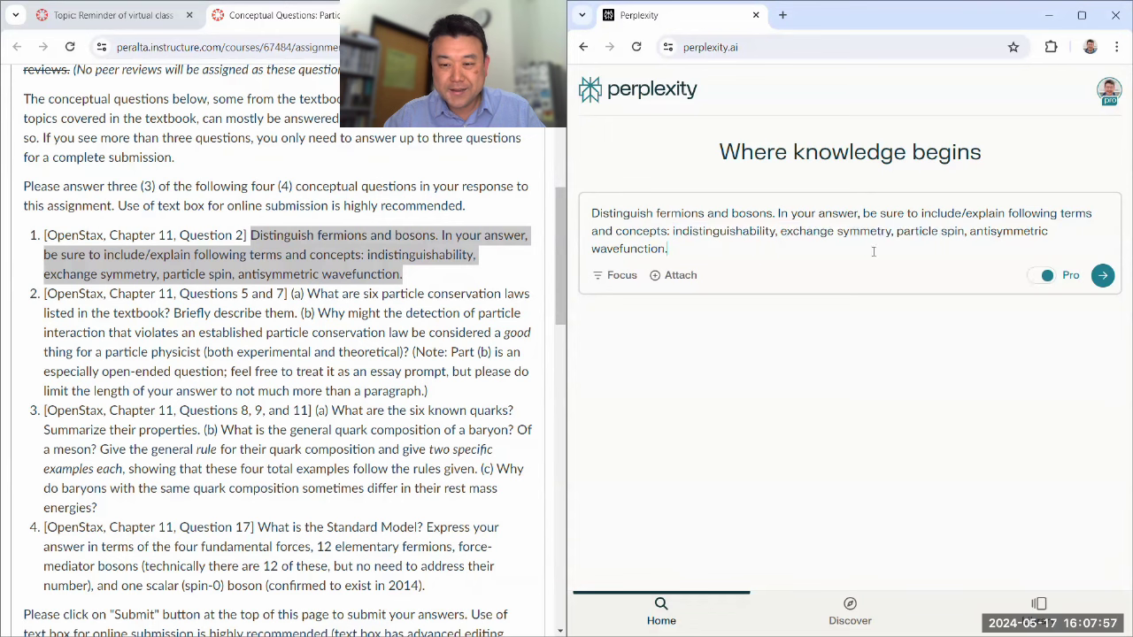
pyautogui.click(1103, 275)
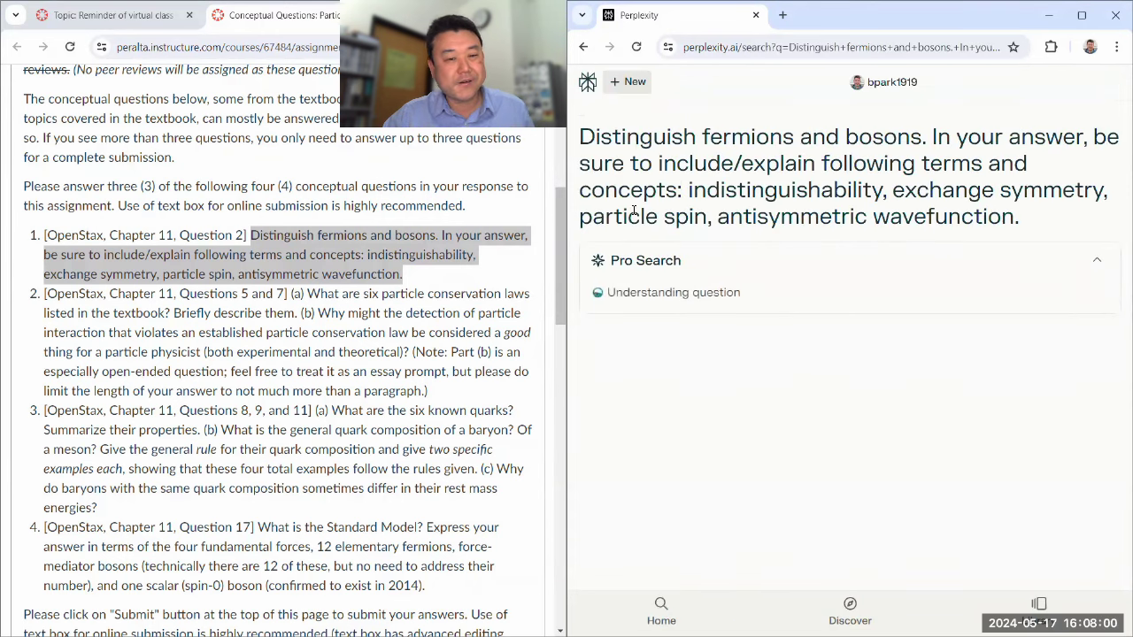
# Highlight question 1's required terms: indistinguishability, particle spin, exchange symmetry, antisymmetric wavefunction.
pyautogui.click(433, 250)
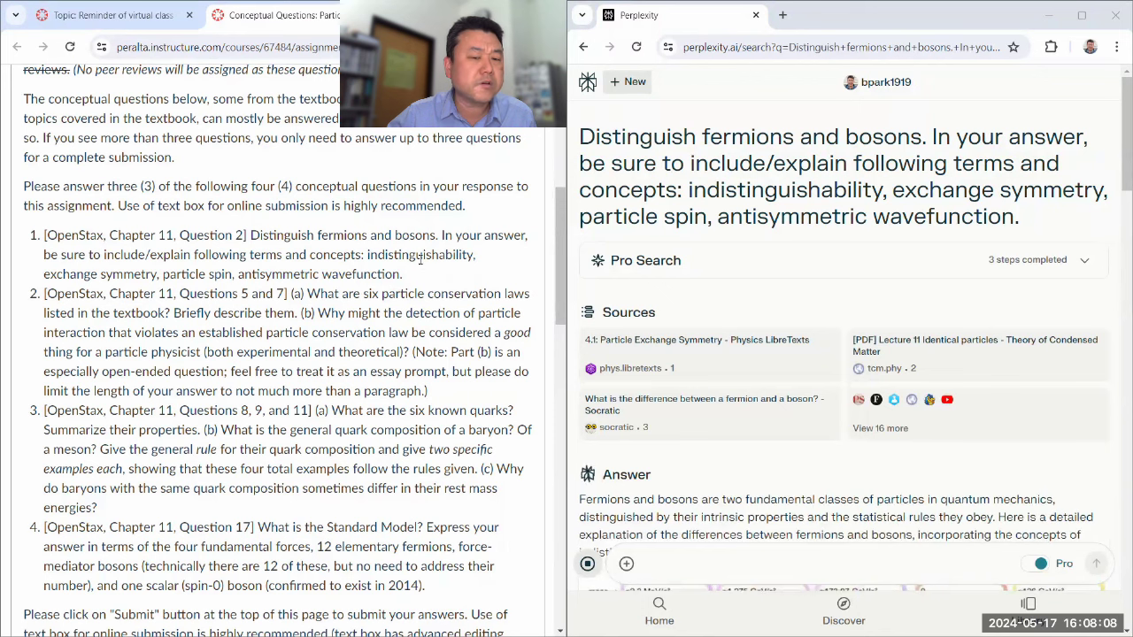
pyautogui.doubleClick(421, 256)
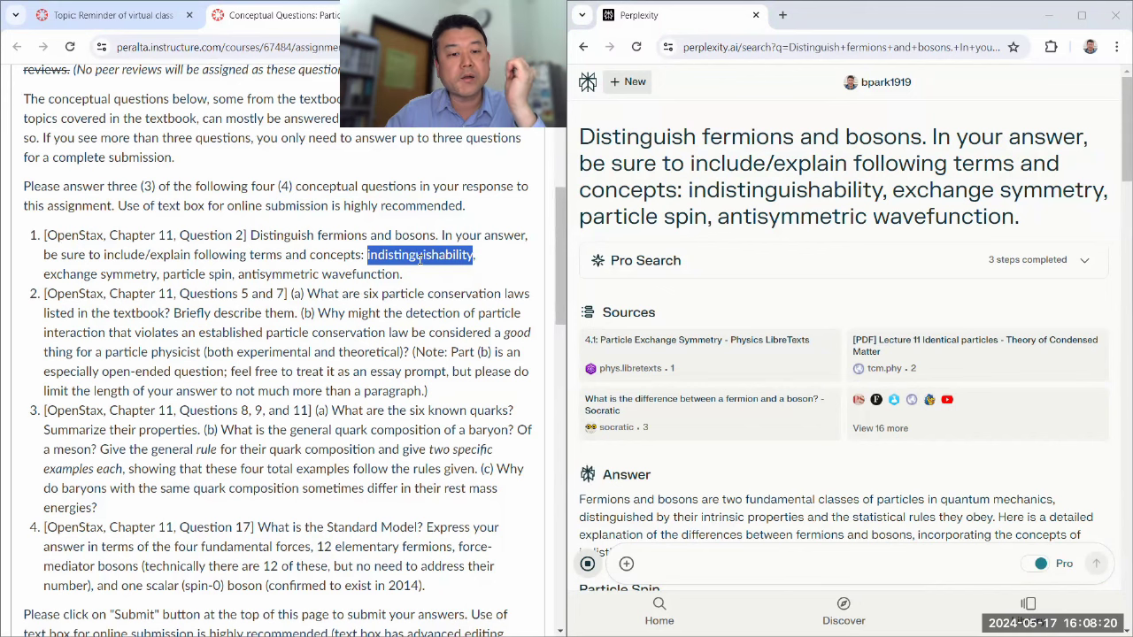
pyautogui.moveTo(39, 282); pyautogui.dragTo(431, 283)
pyautogui.click(409, 280)
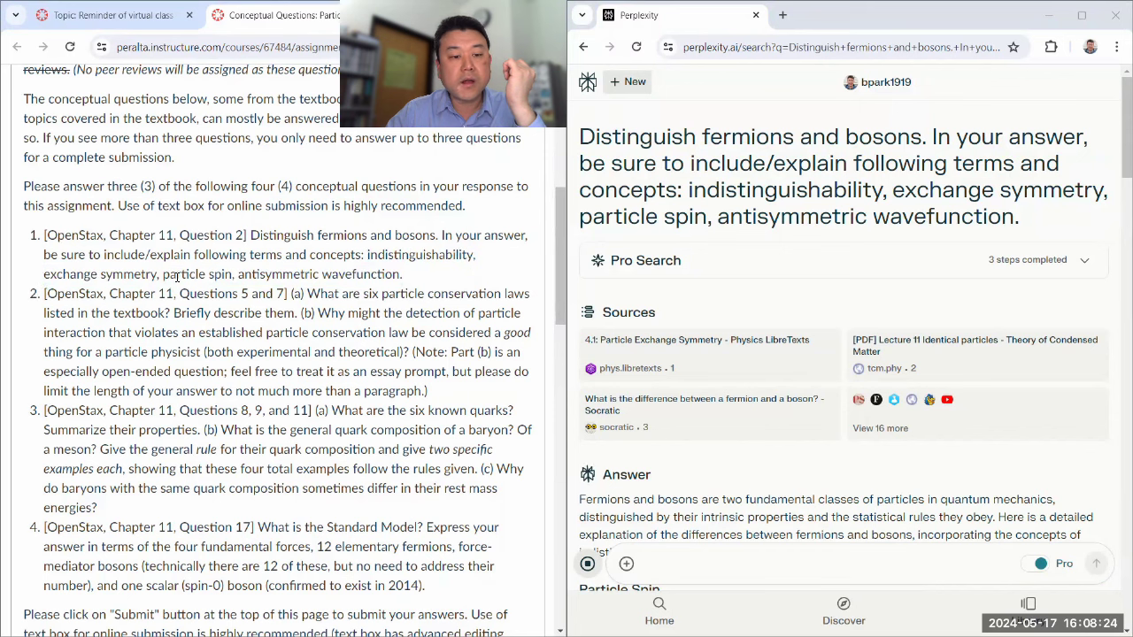
pyautogui.moveTo(163, 278); pyautogui.dragTo(232, 278)
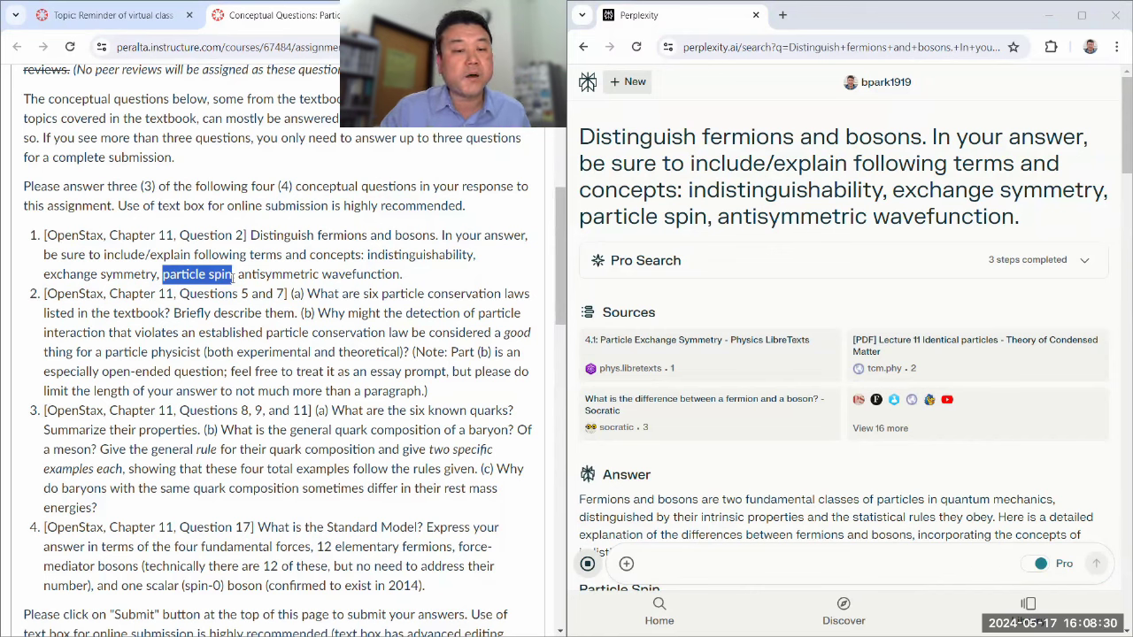
pyautogui.moveTo(34, 276); pyautogui.dragTo(160, 285)
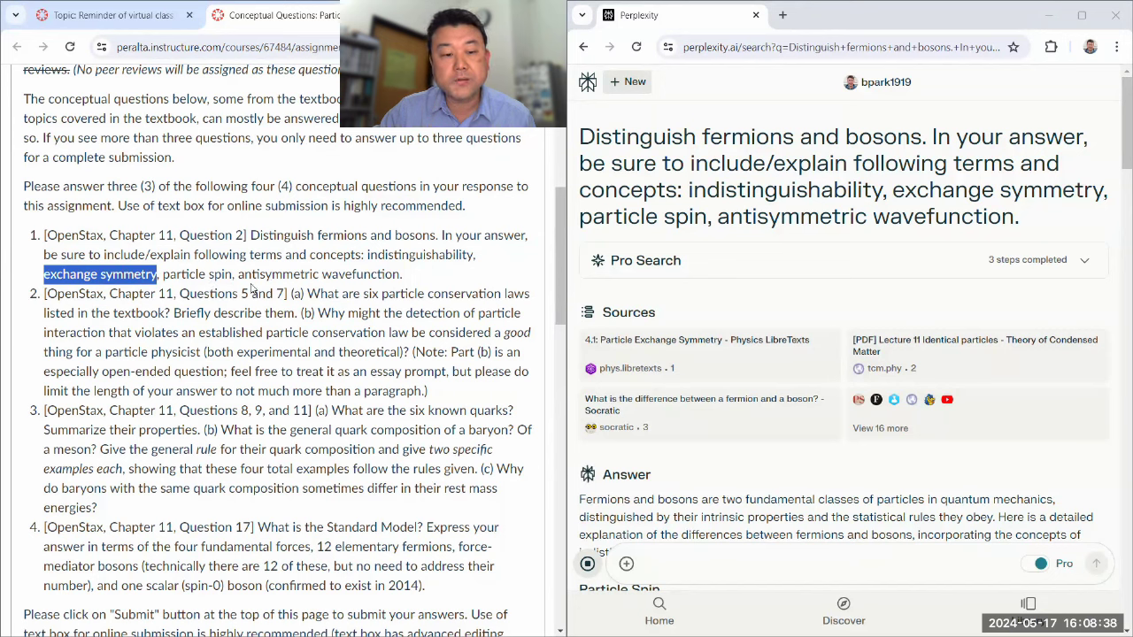
pyautogui.moveTo(237, 274); pyautogui.dragTo(400, 275)
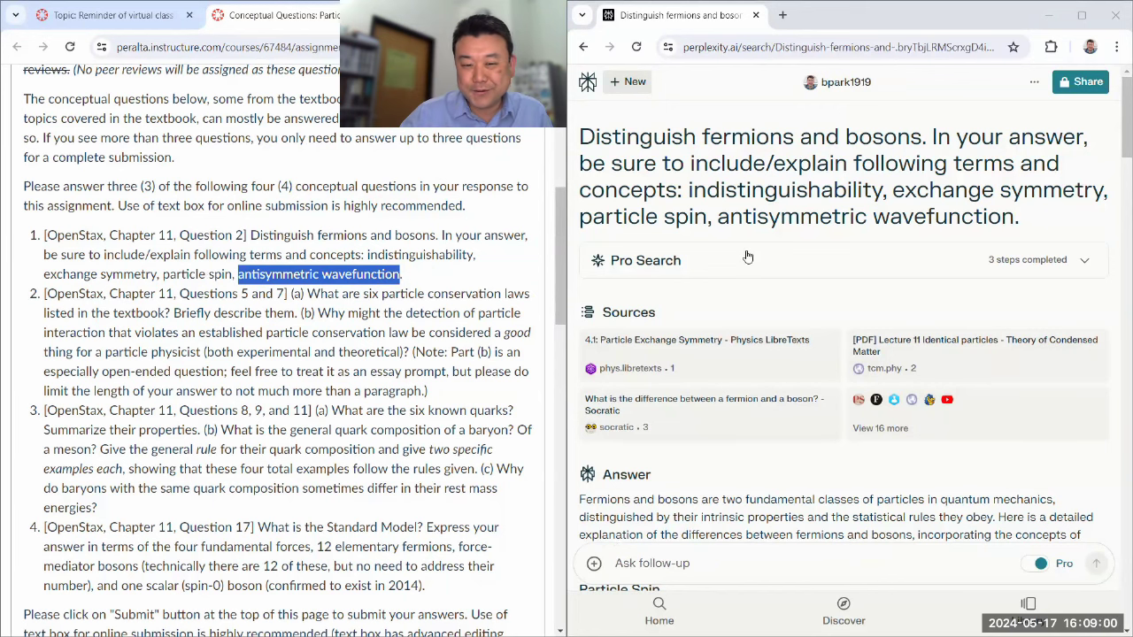
pyautogui.scroll(-1, 752, 257)
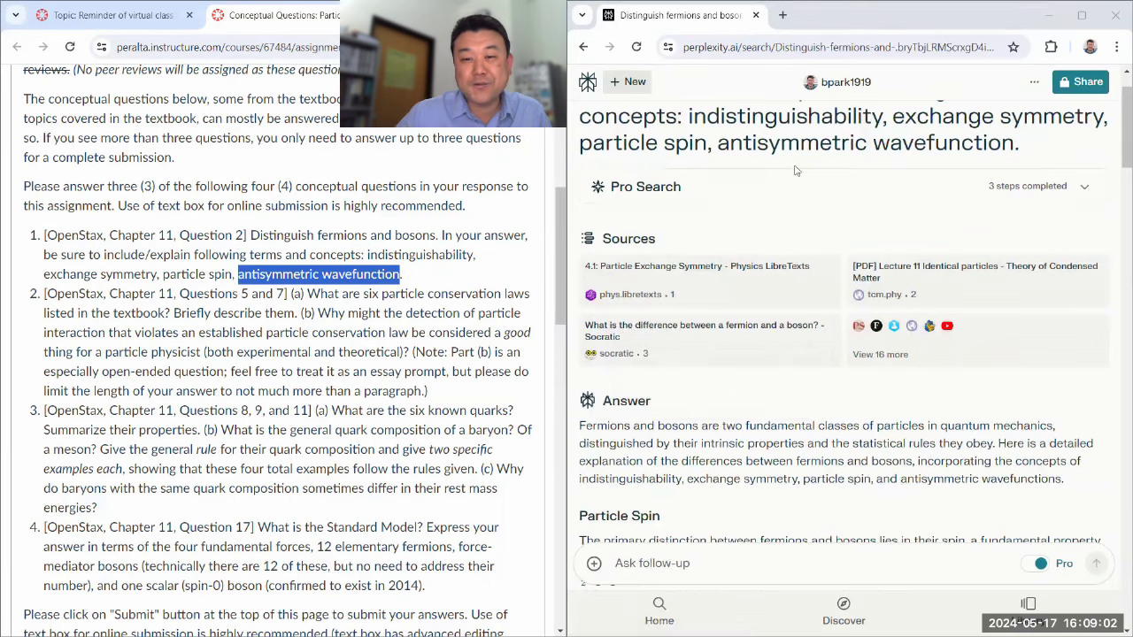
pyautogui.scroll(-1, 786, 167)
pyautogui.scroll(-2, 786, 167)
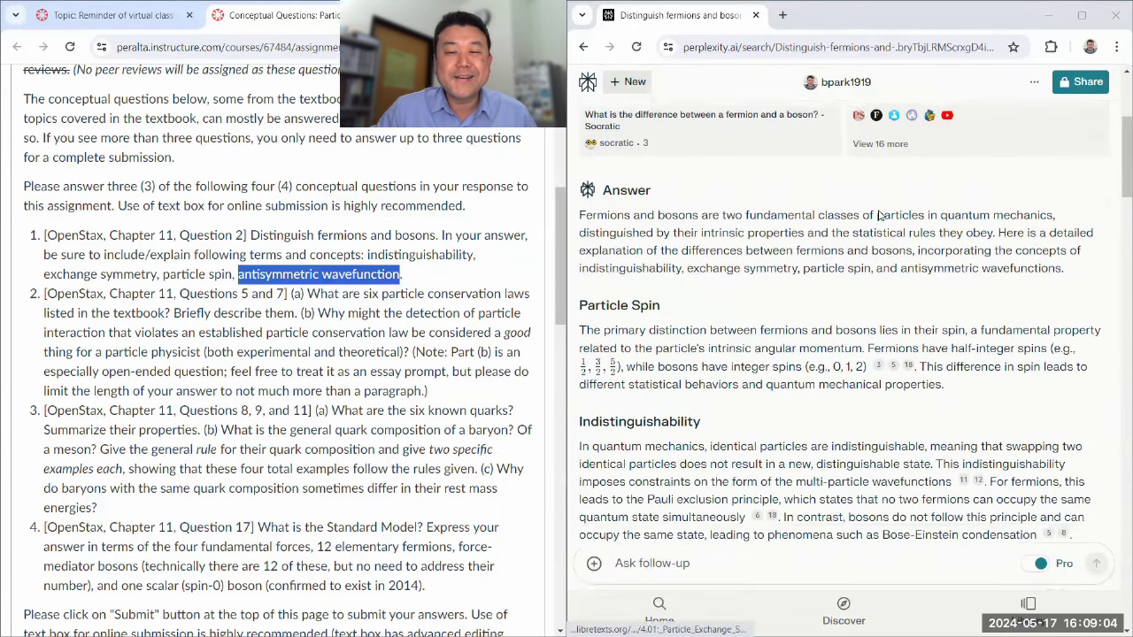
pyautogui.click(581, 222)
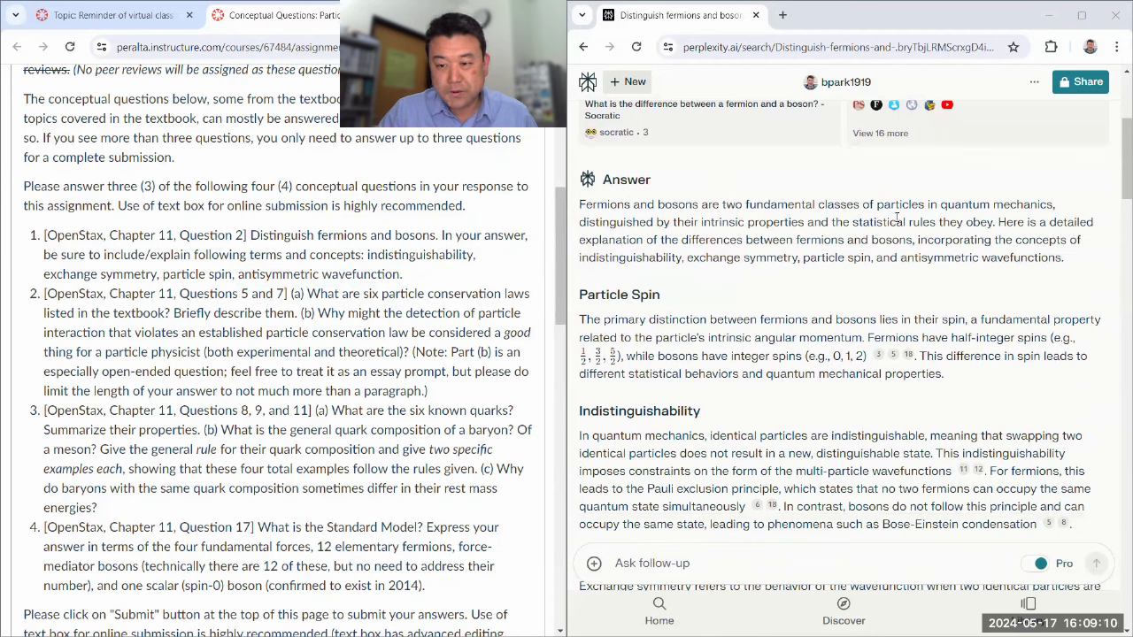
pyautogui.moveTo(699, 222); pyautogui.dragTo(992, 239)
pyautogui.click(852, 222)
pyautogui.click(1078, 236)
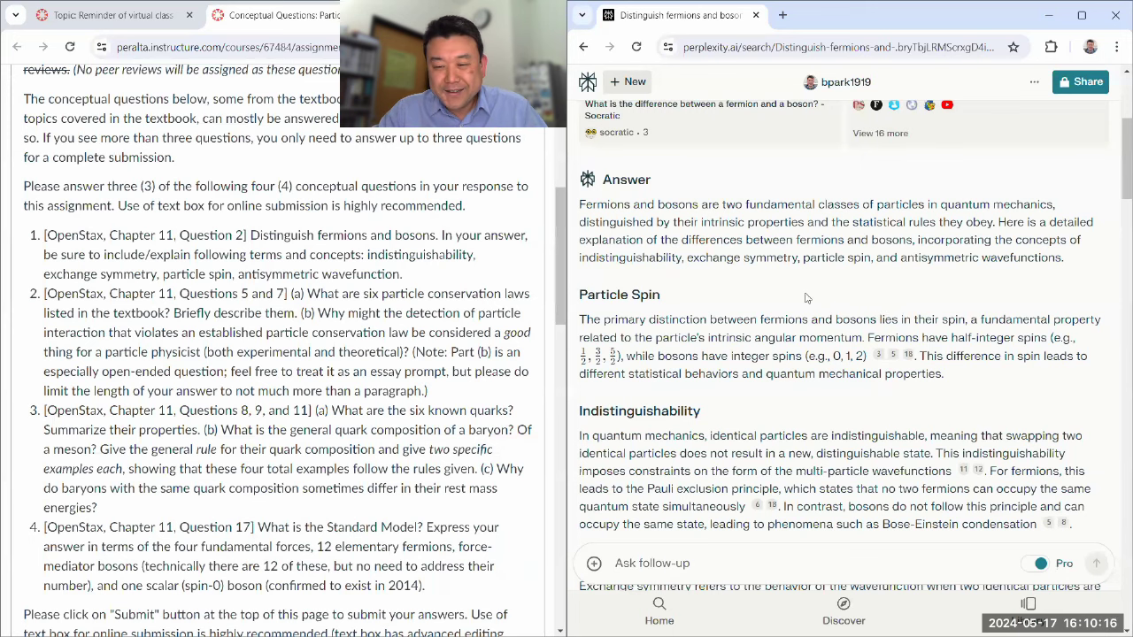
# Highlight 'identical particles are indistinguishable' and 'quantum mechanics', then reach the Exchange Symmetry section.
pyautogui.scroll(-1, 673, 301)
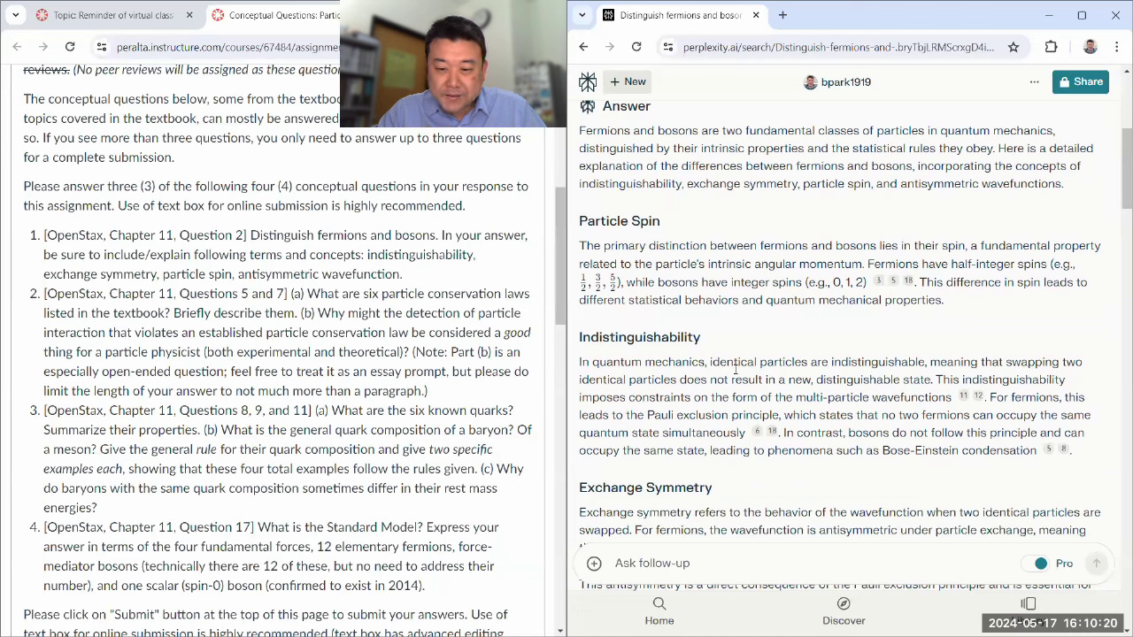
pyautogui.moveTo(708, 364); pyautogui.dragTo(931, 366)
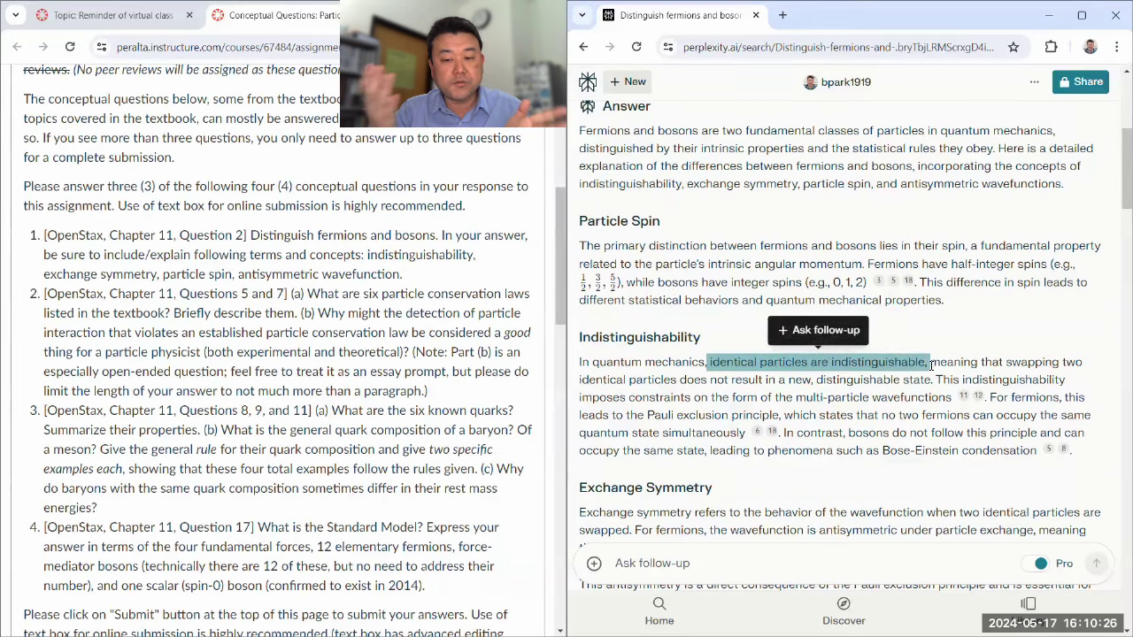
pyautogui.moveTo(593, 363); pyautogui.dragTo(705, 364)
pyautogui.click(864, 399)
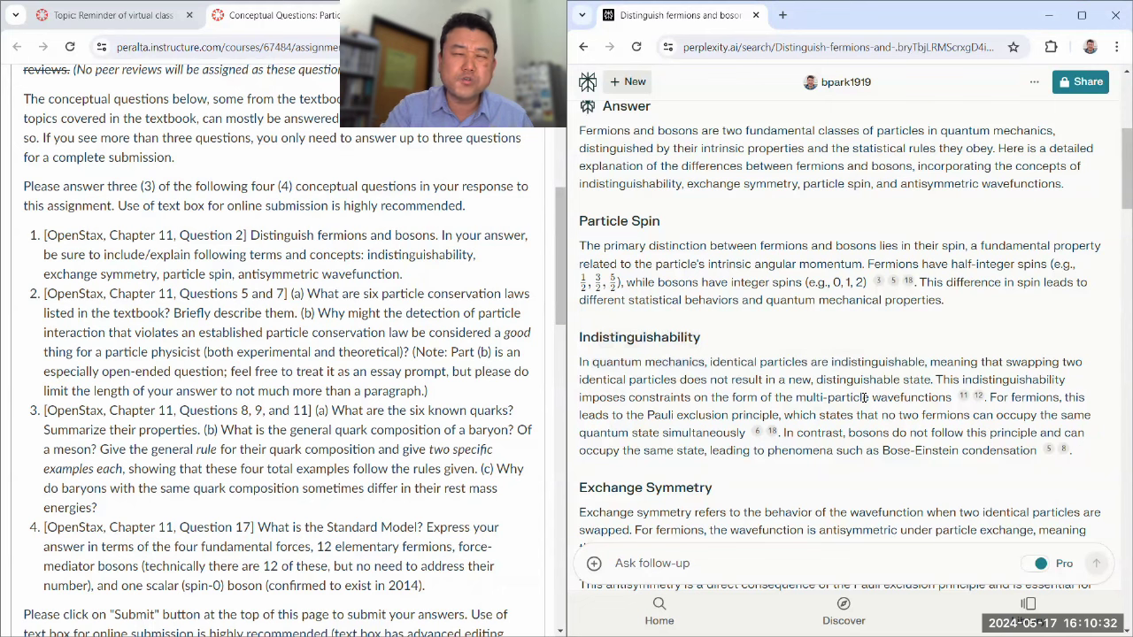
pyautogui.scroll(-2, 864, 399)
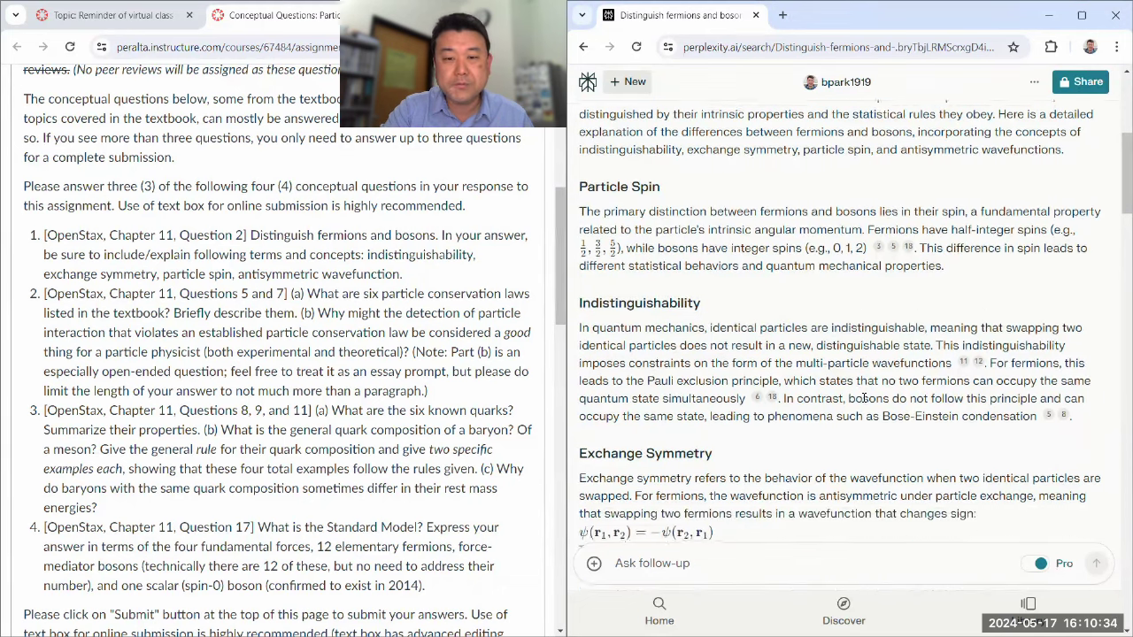
pyautogui.scroll(-1, 864, 398)
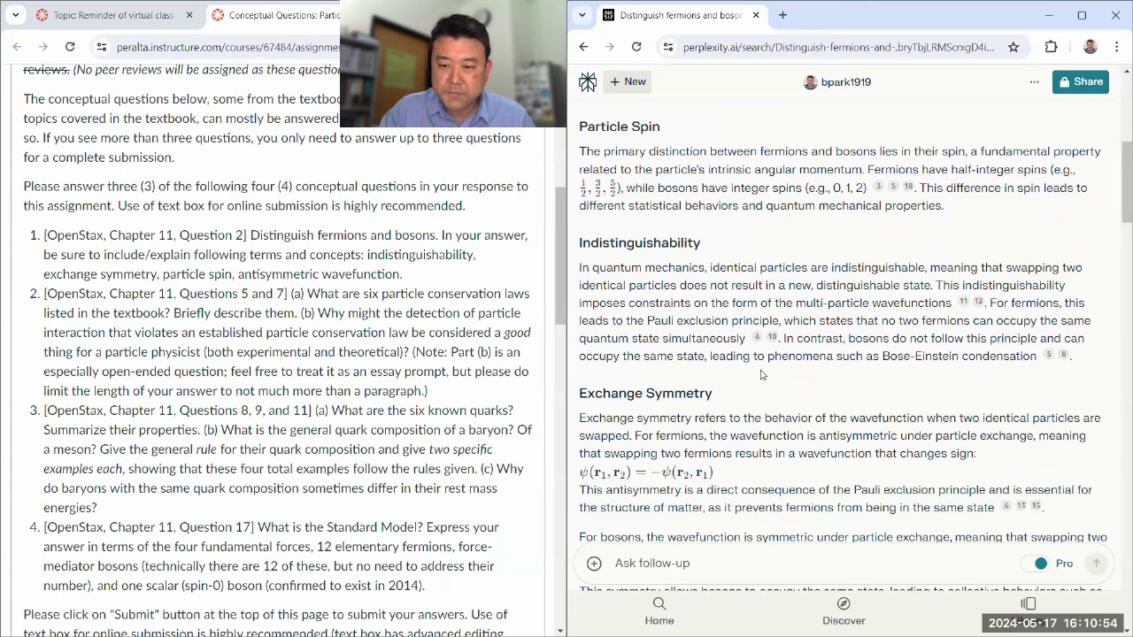
pyautogui.moveTo(850, 340); pyautogui.dragTo(1037, 339)
pyautogui.moveTo(882, 357); pyautogui.dragTo(1041, 357)
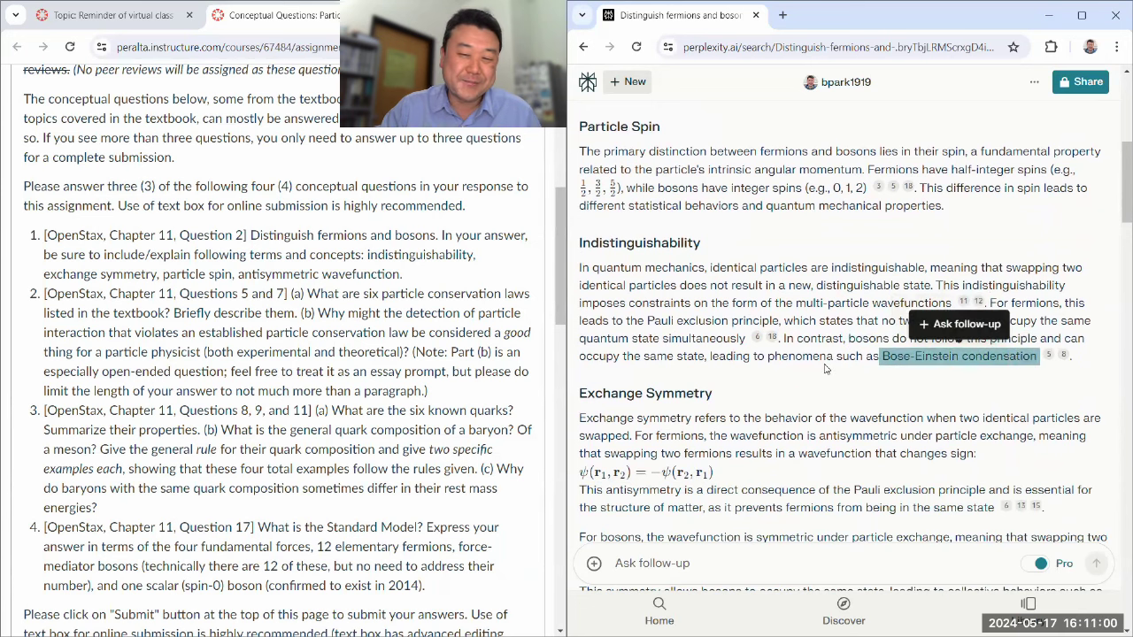
pyautogui.click(994, 349)
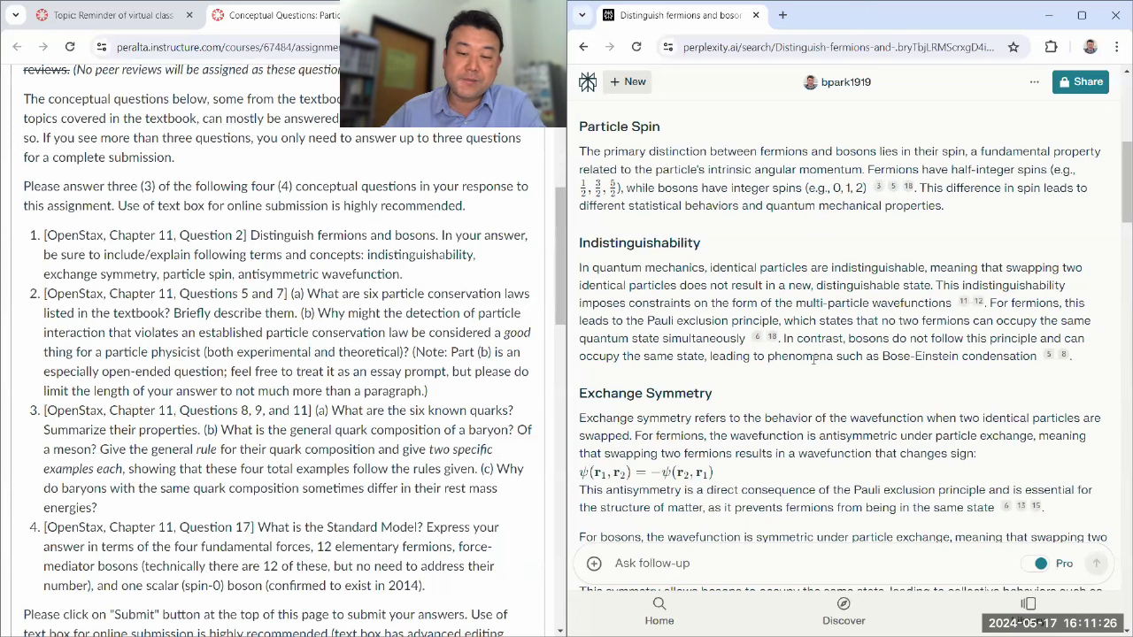
# Highlight the fermion exchange equation and the sentence linking antisymmetry to Pauli exclusion.
pyautogui.scroll(-1, 786, 340)
pyautogui.scroll(-1, 801, 321)
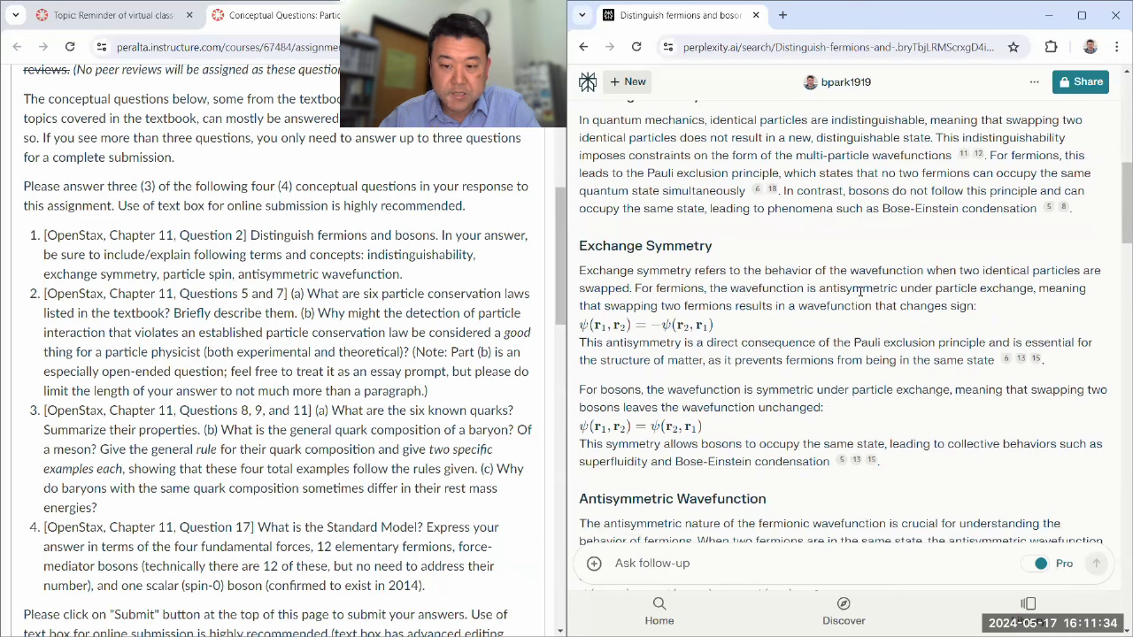
pyautogui.moveTo(577, 337); pyautogui.dragTo(723, 331)
pyautogui.click(742, 301)
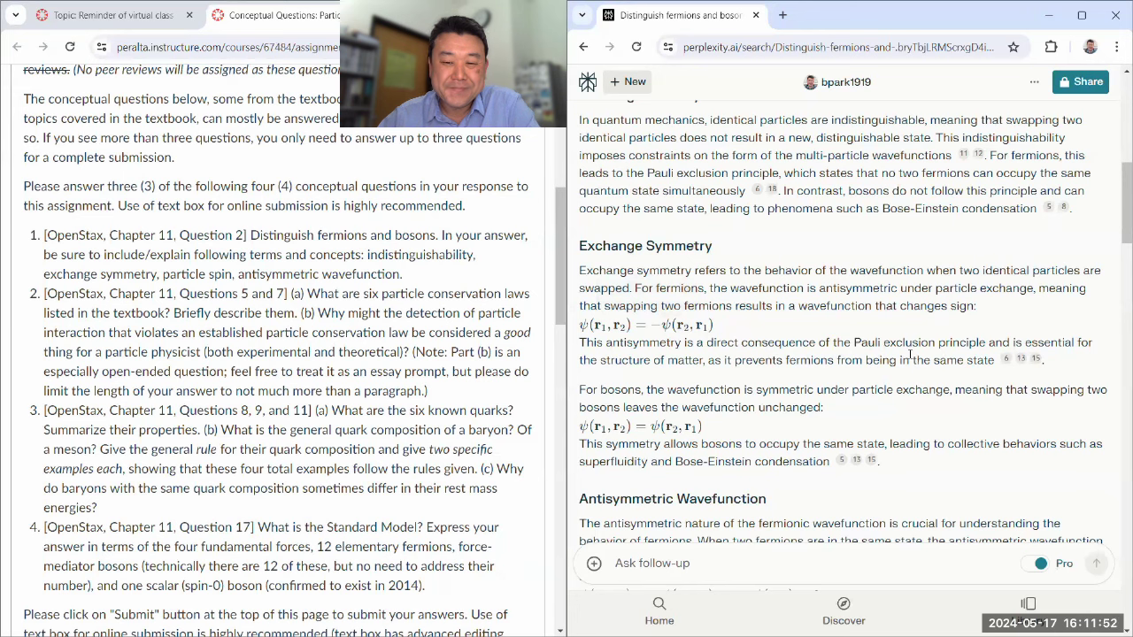
pyautogui.moveTo(582, 343); pyautogui.dragTo(986, 343)
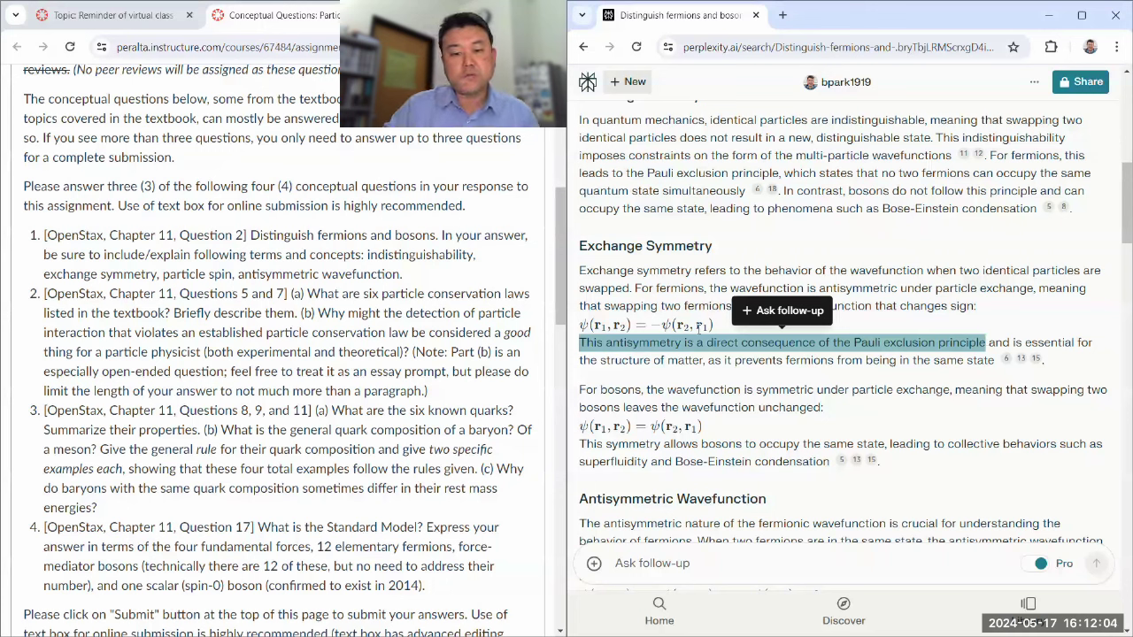
pyautogui.click(676, 360)
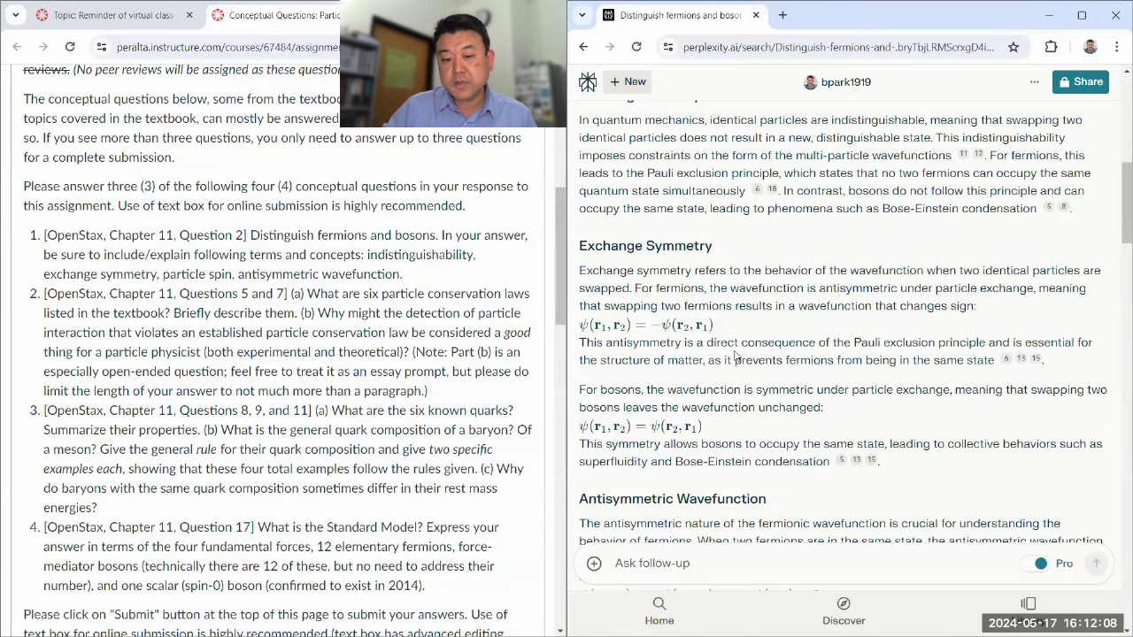
# Underline the equation ψ(r1,r2) = −ψ(r2,r1) ⟹ ψ(r,r) = 0 in green.
pyautogui.scroll(-2, 755, 366)
pyautogui.scroll(-1, 755, 366)
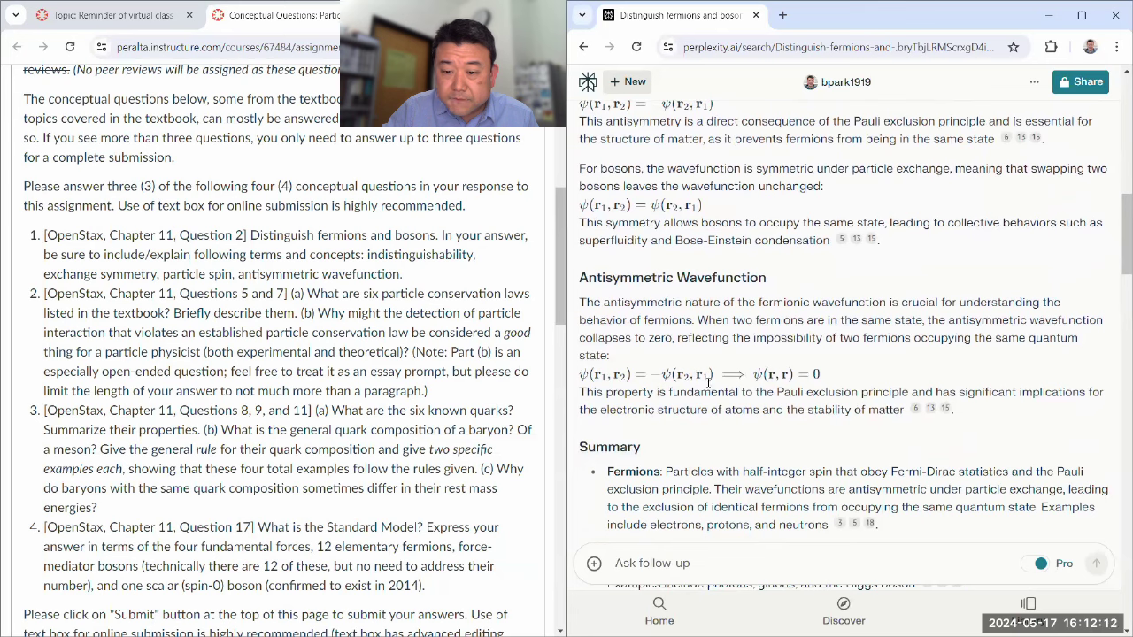
pyautogui.scroll(-2, 651, 390)
pyautogui.scroll(2, 625, 393)
pyautogui.scroll(2, 625, 393)
pyautogui.scroll(-1, 741, 393)
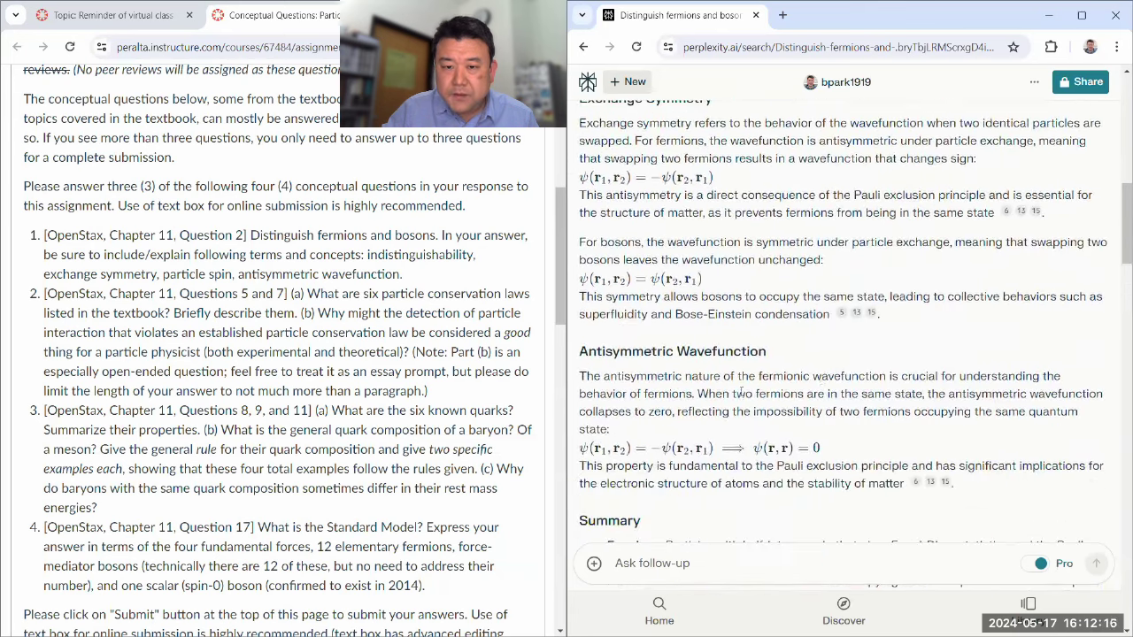
pyautogui.scroll(1, 820, 378)
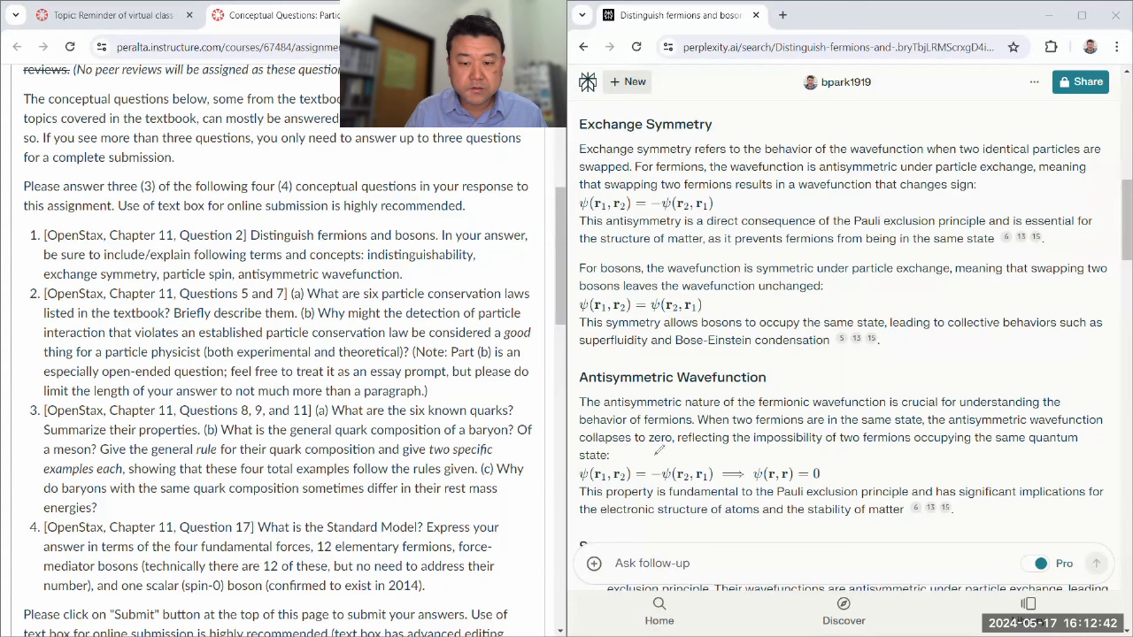
pyautogui.moveTo(578, 481); pyautogui.dragTo(836, 476)
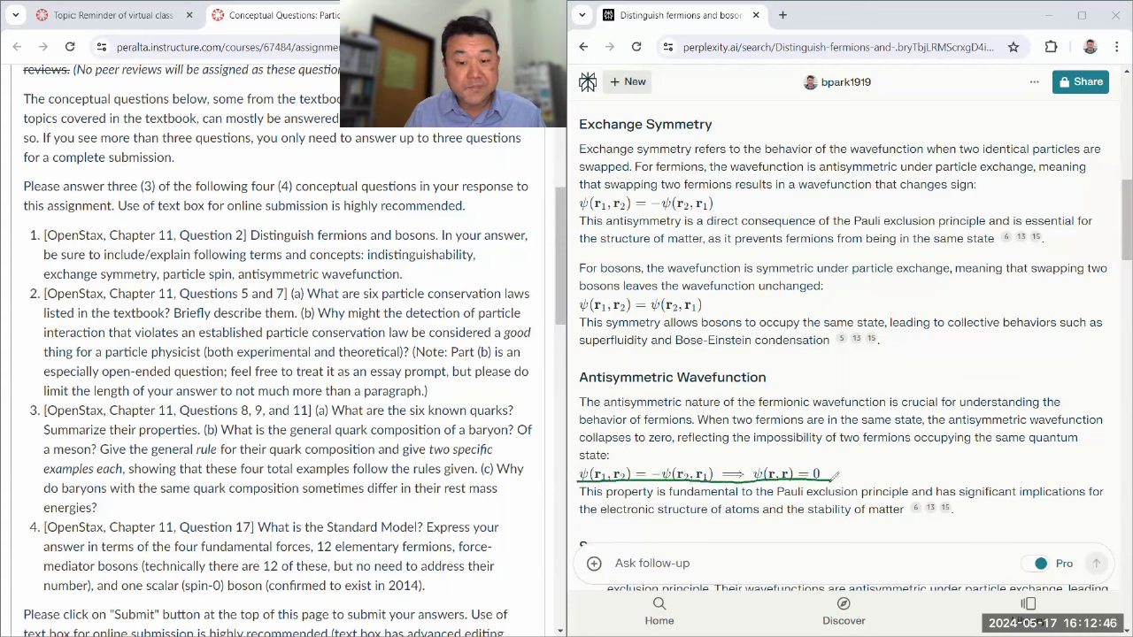